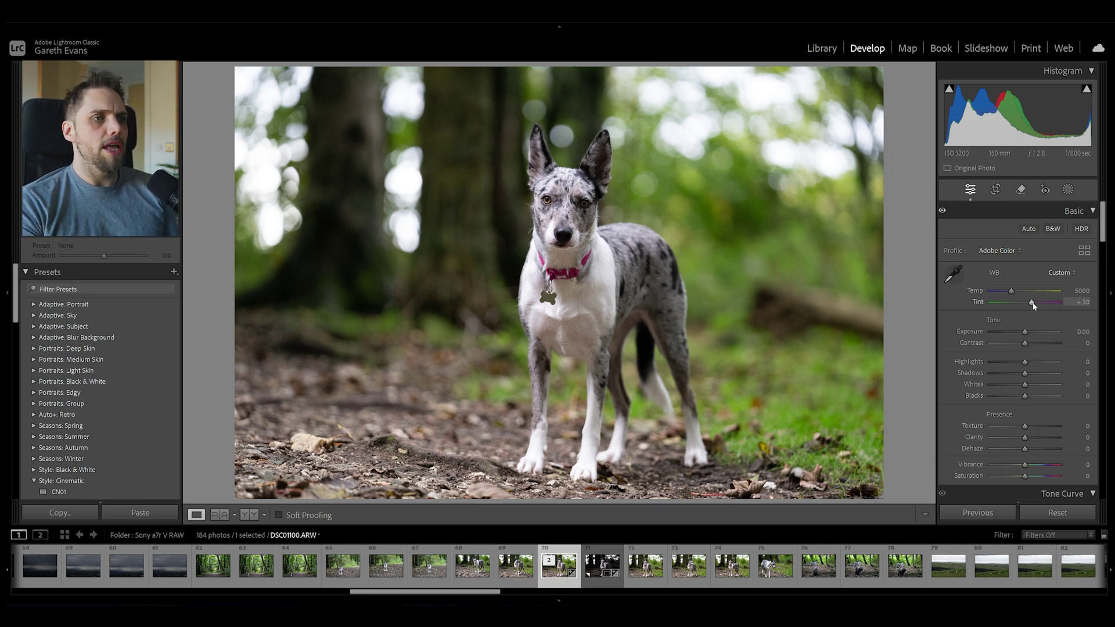
Compare tint at +10, return it to +30, then apply the Auto white balance preset (Temp 5300)
left_click_drag(1032, 302, 1028, 303)
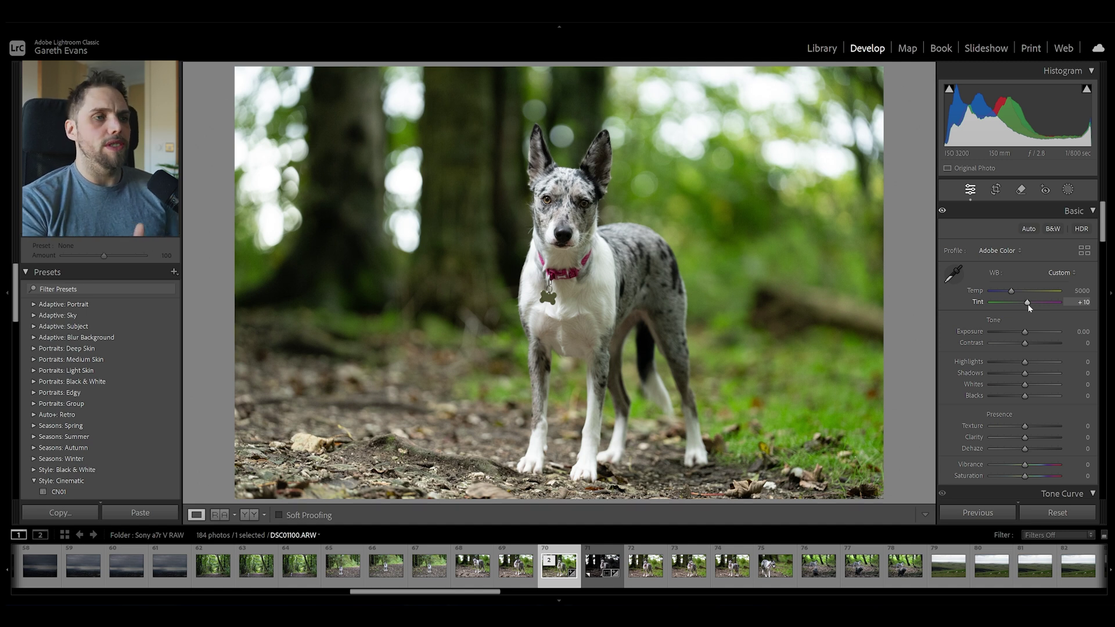
left_click_drag(1028, 304, 1032, 303)
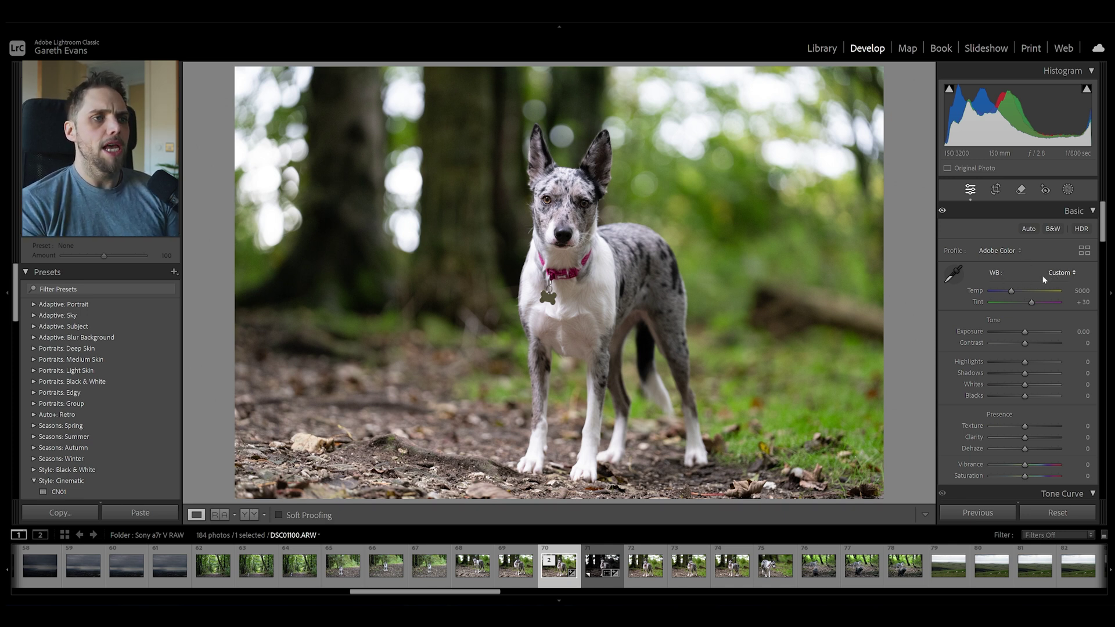
left_click(1058, 273)
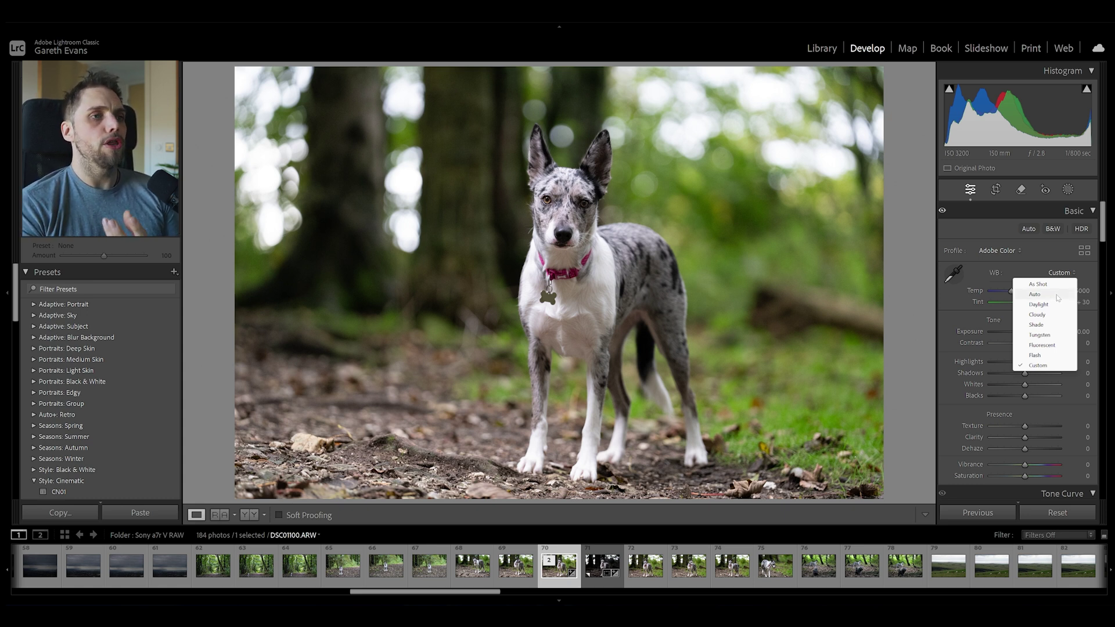
left_click(1057, 295)
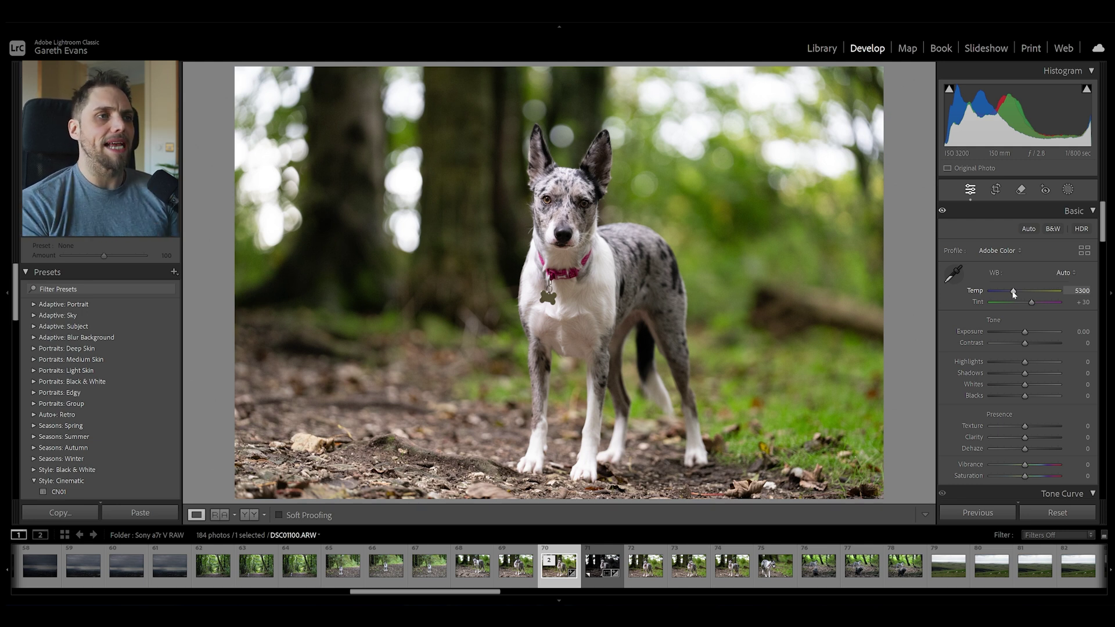
Set the dog photo's Temp back to 5000 and activate the White Balance Selector eyedropper
left_click_drag(1014, 293, 1012, 293)
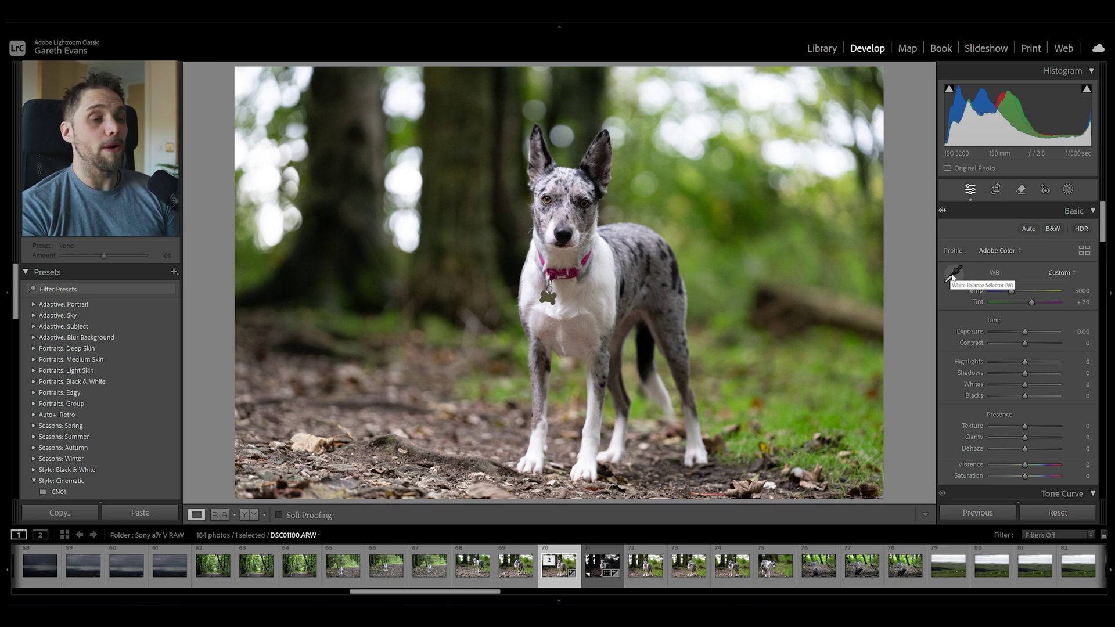
left_click(954, 274)
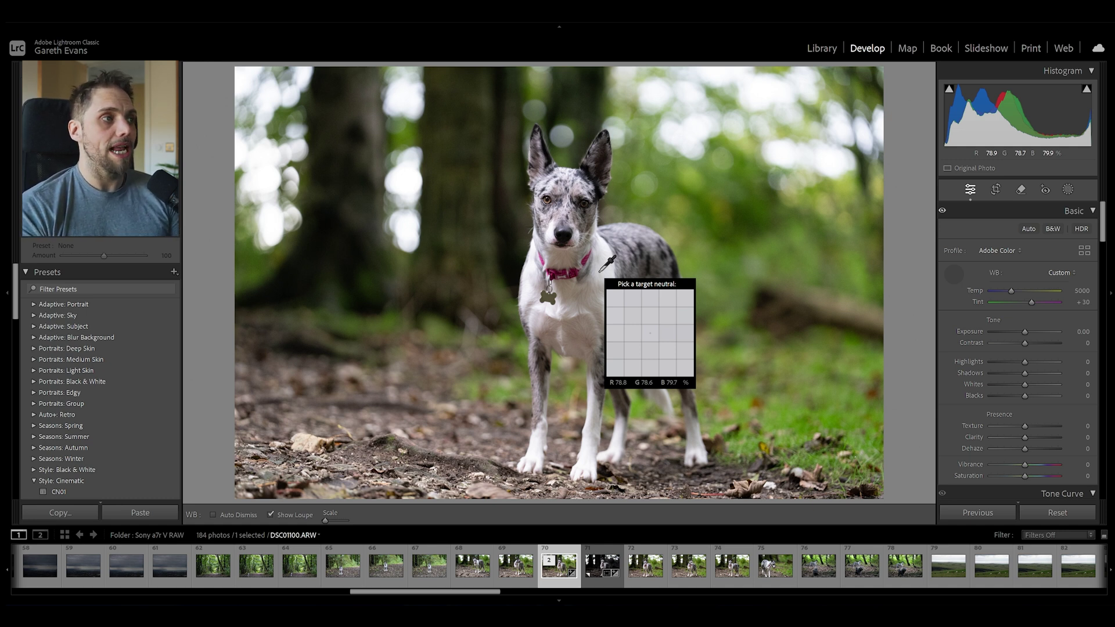
Sample the dog's grey fur, then its white chest, ending at Temp 5600 and Tint +13
left_click(601, 271)
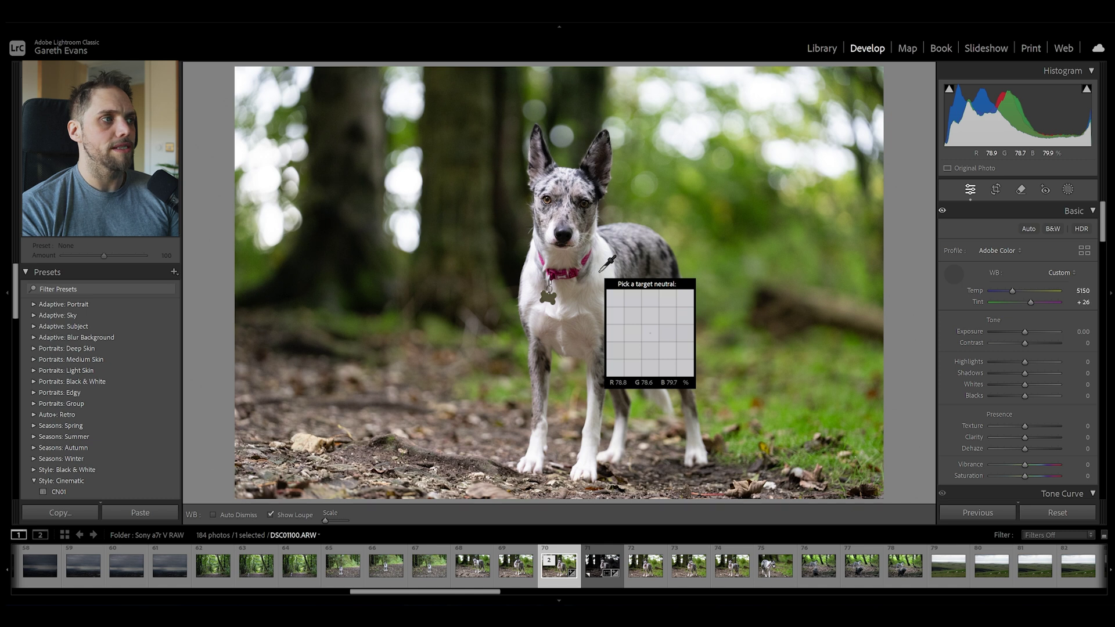
left_click(551, 228)
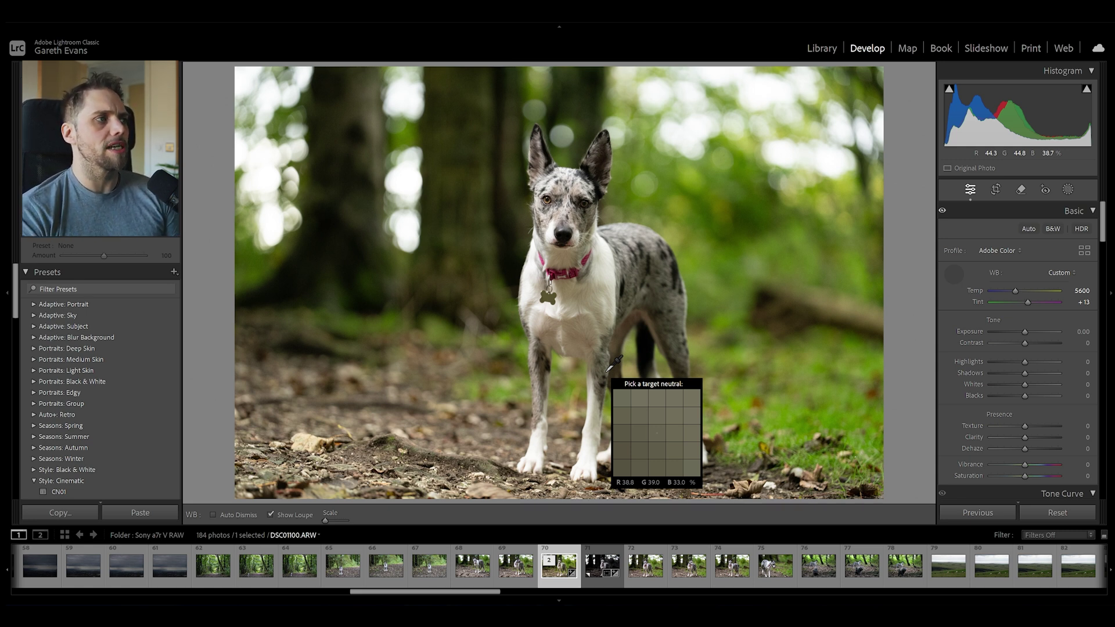
left_click(953, 274)
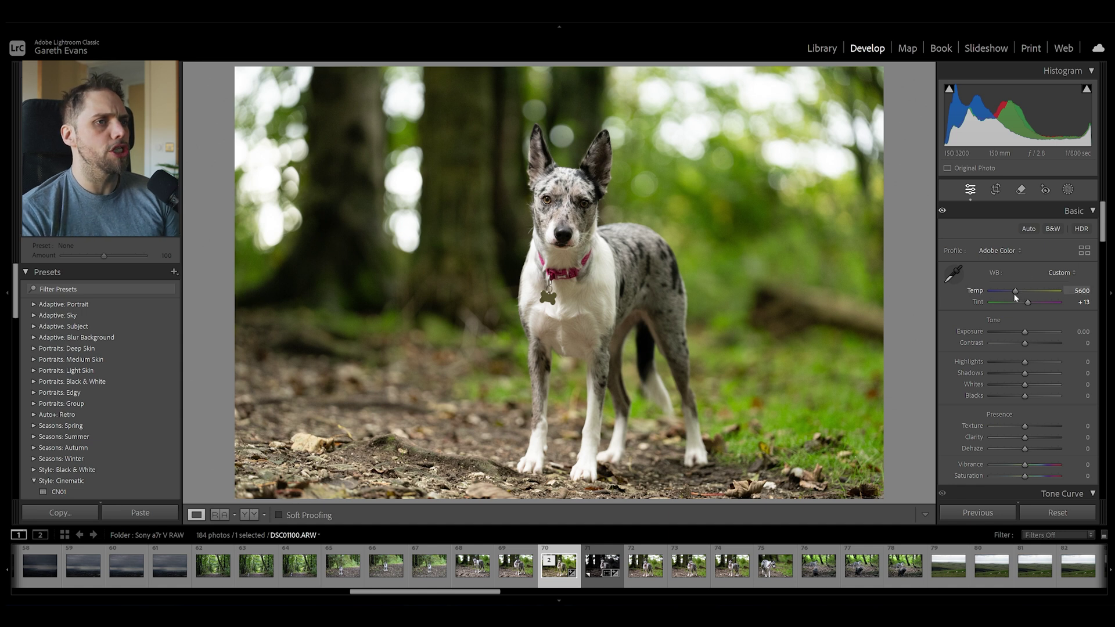
Nudge the dog photo's temperature slightly cooler
left_click_drag(1016, 291, 1013, 298)
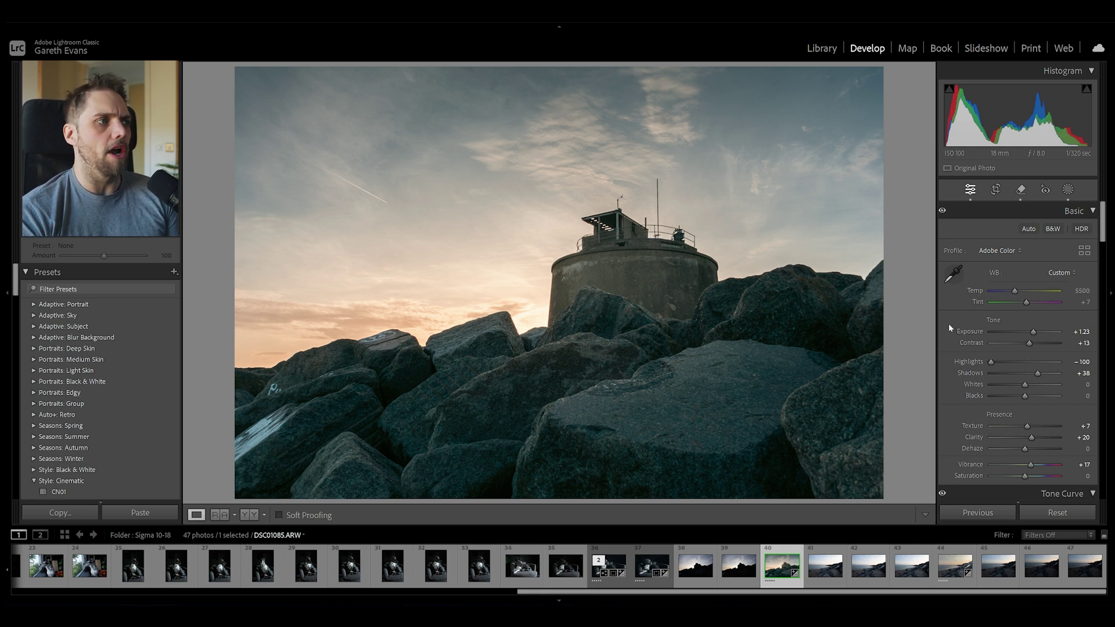
Try sampling the tower's stonework, undo it, then adjust the lighthouse photo's Temp to about 6103
left_click(956, 275)
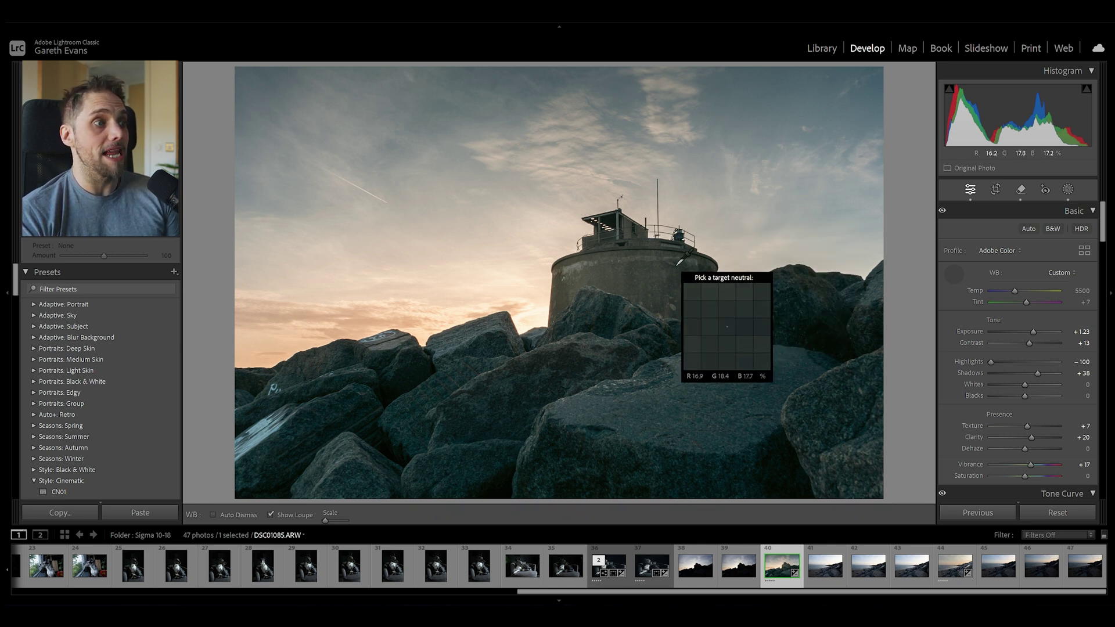
left_click(678, 265)
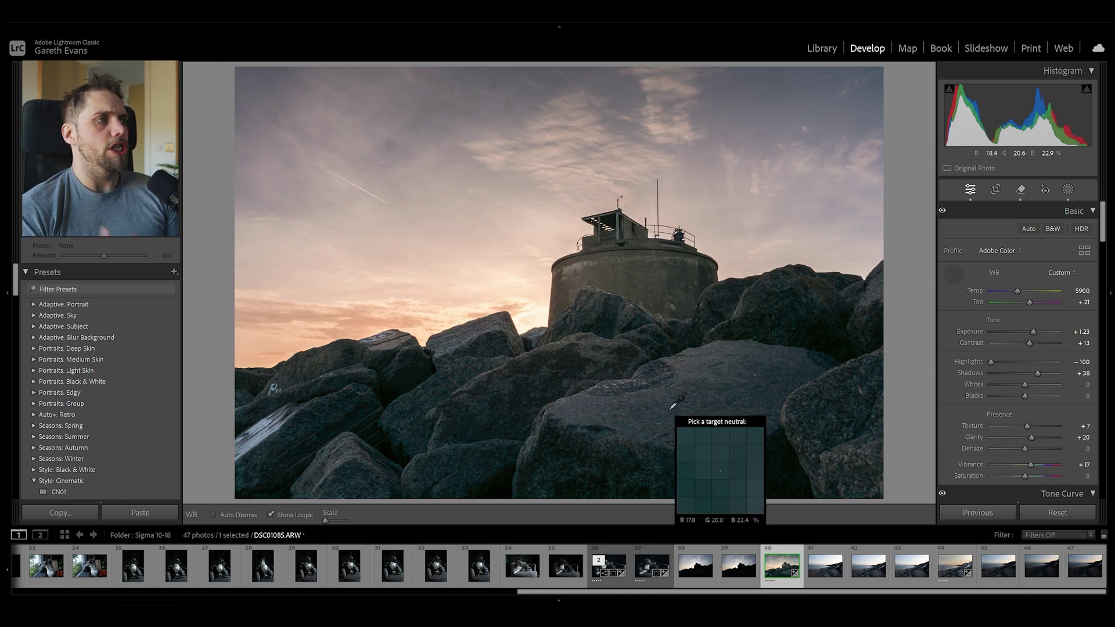
left_click(954, 275)
key("ctrl+z")
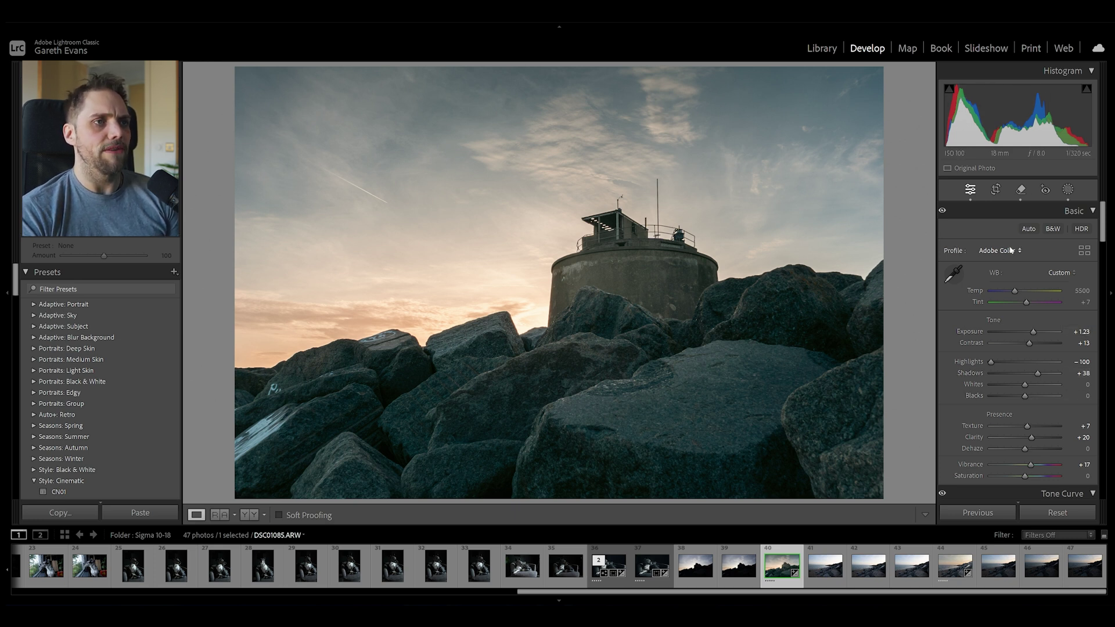
mouse_move(1015, 293)
left_mouse_down()
mouse_move(1025, 300)
mouse_move(1002, 292)
left_mouse_up()
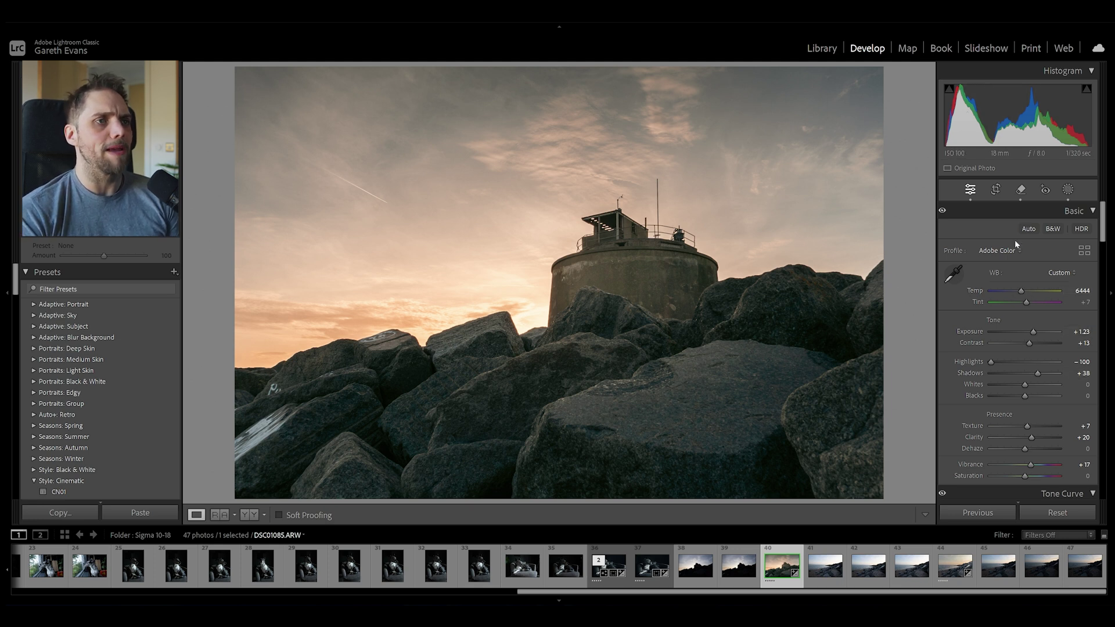
left_click_drag(1022, 293, 1021, 297)
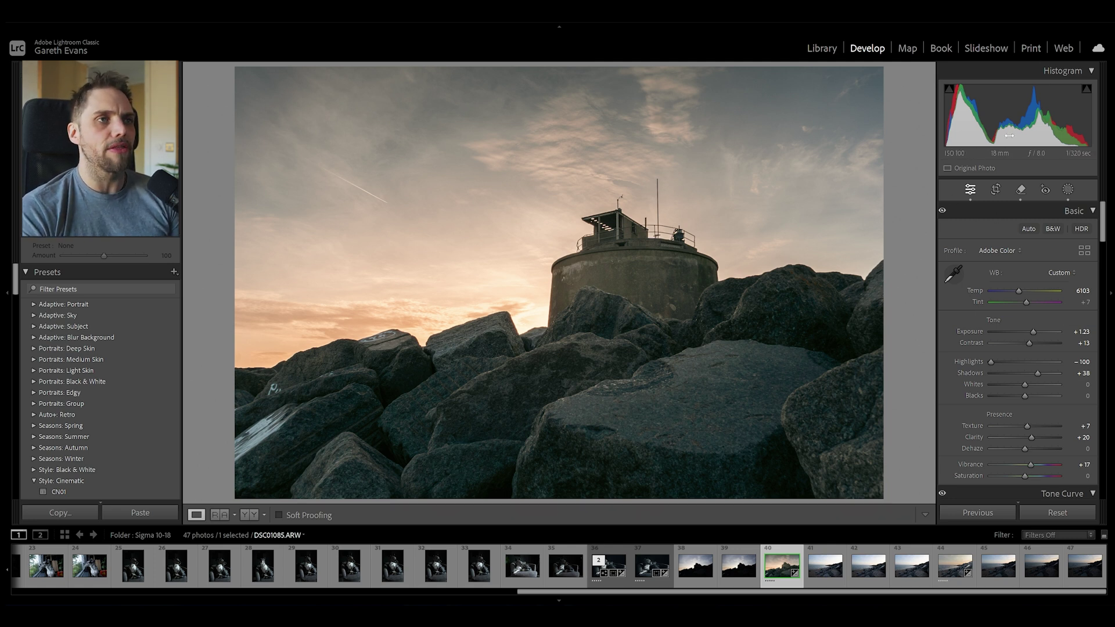
Warm the lighthouse photo, try tint at 0 and +4, then undo back to +7
left_click_drag(1019, 292, 1024, 293)
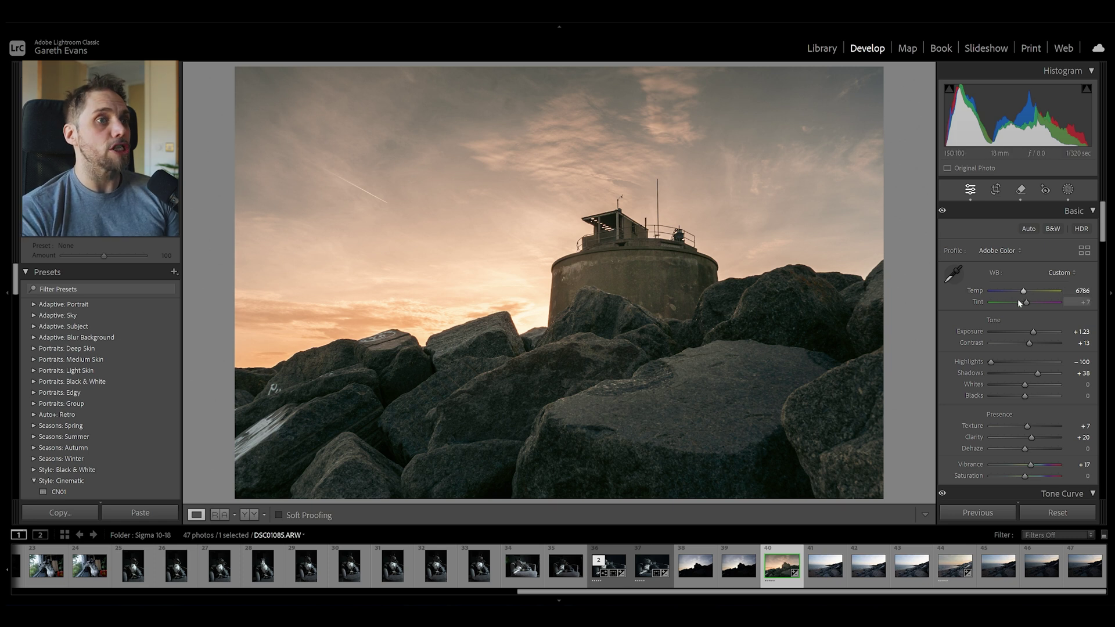
double_click(1026, 303)
left_click_drag(1025, 304, 1026, 304)
key("ctrl+z")
key("ctrl+z")
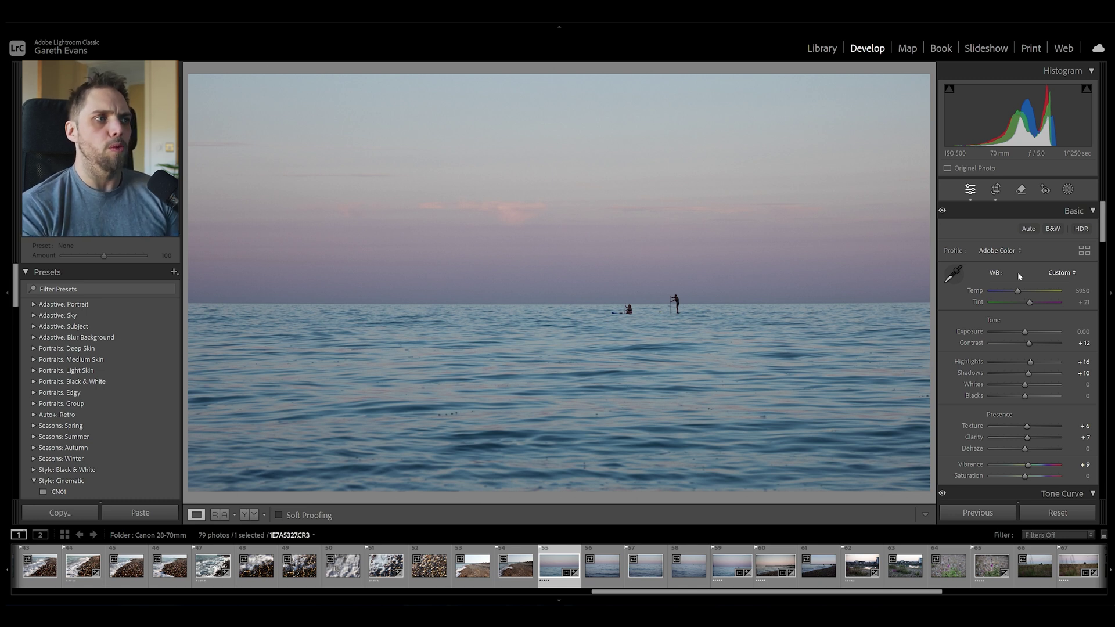
left_click(954, 275)
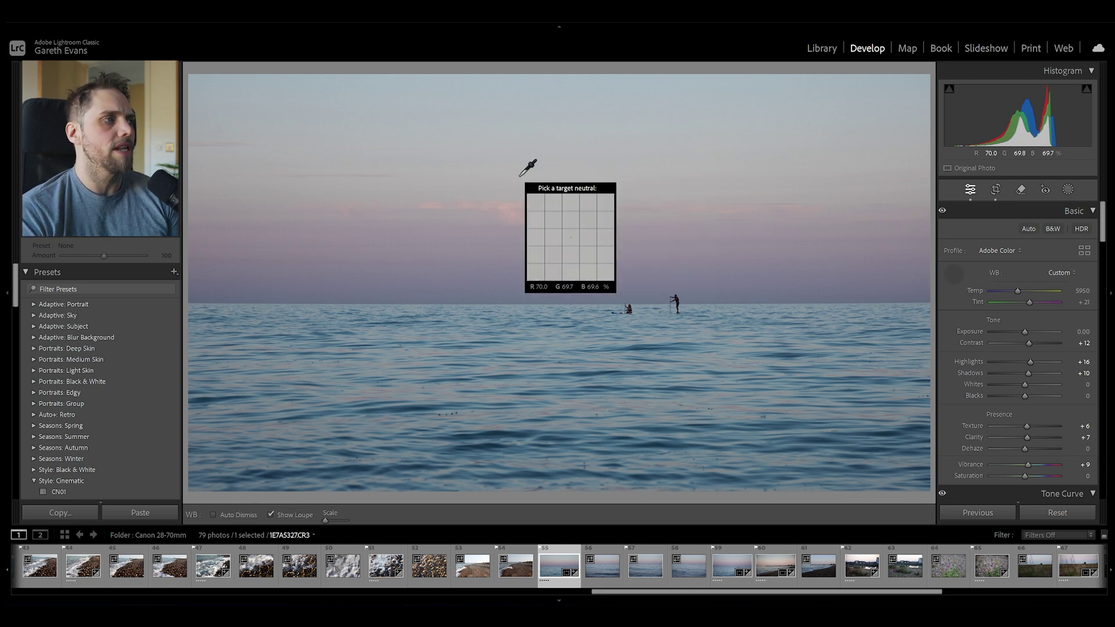
left_click(520, 176)
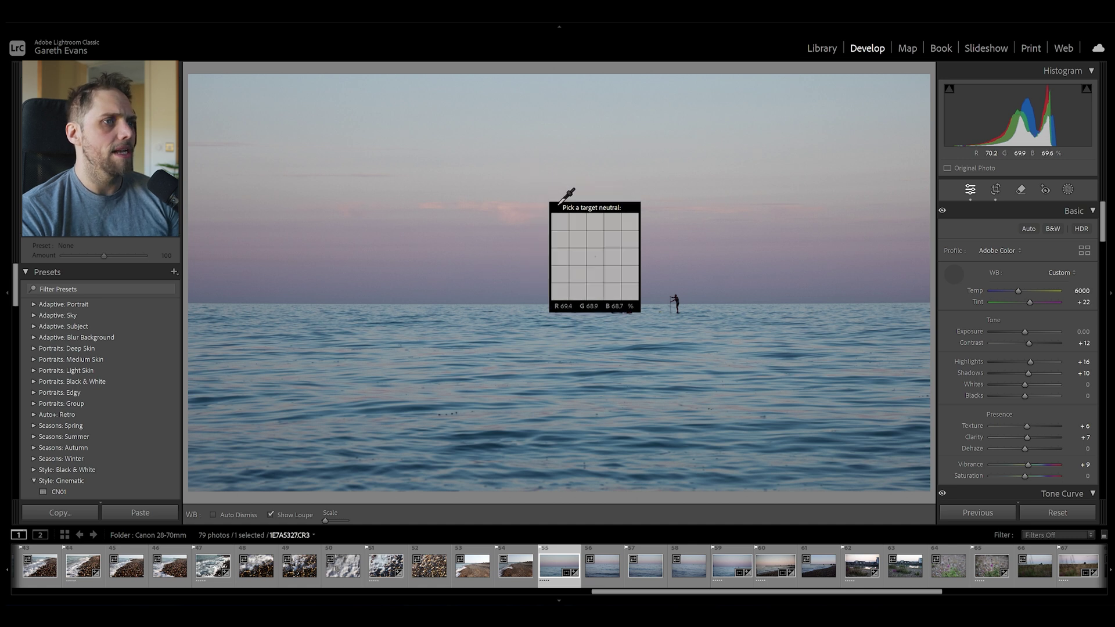
left_click(954, 274)
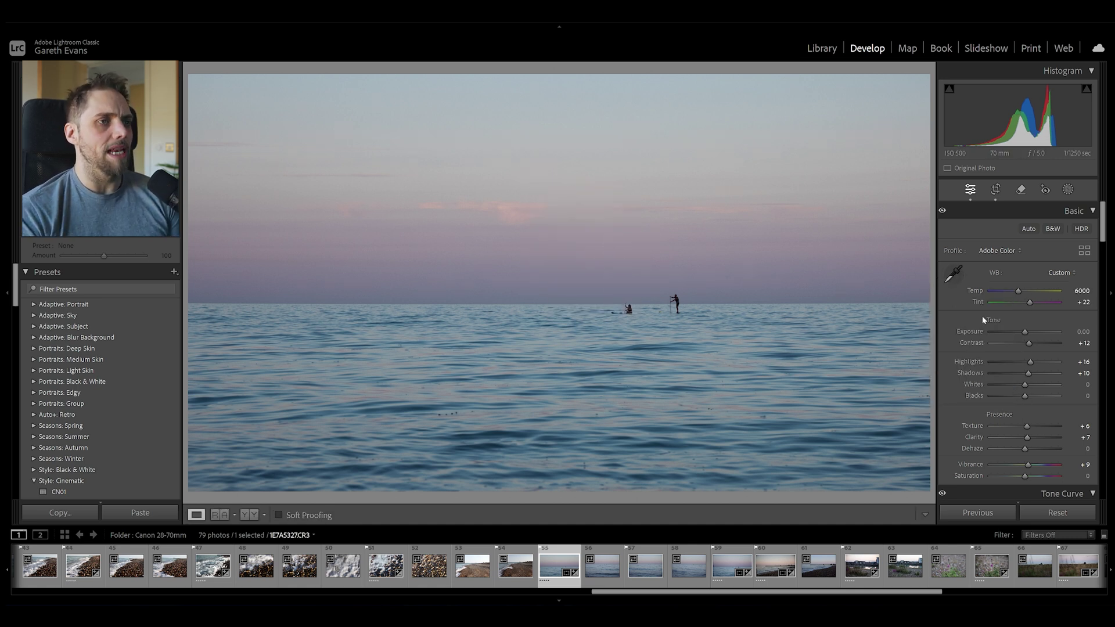
left_click_drag(1019, 291, 1028, 301)
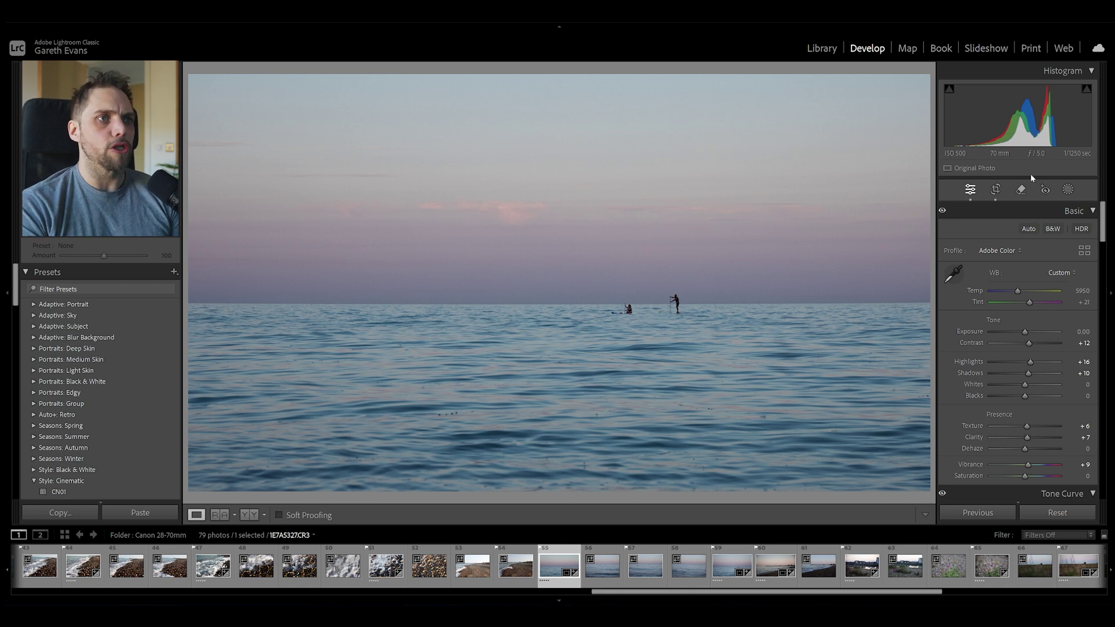
mouse_move(1017, 292)
left_mouse_down()
mouse_move(1026, 295)
mouse_move(1018, 291)
left_mouse_up()
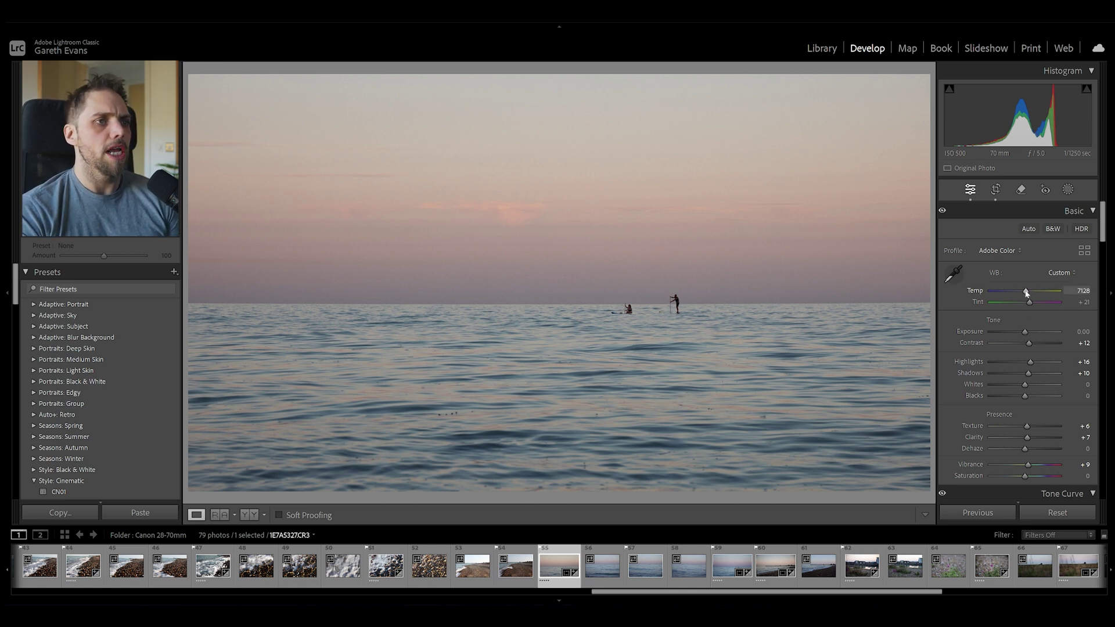
left_click_drag(1026, 291, 1020, 289)
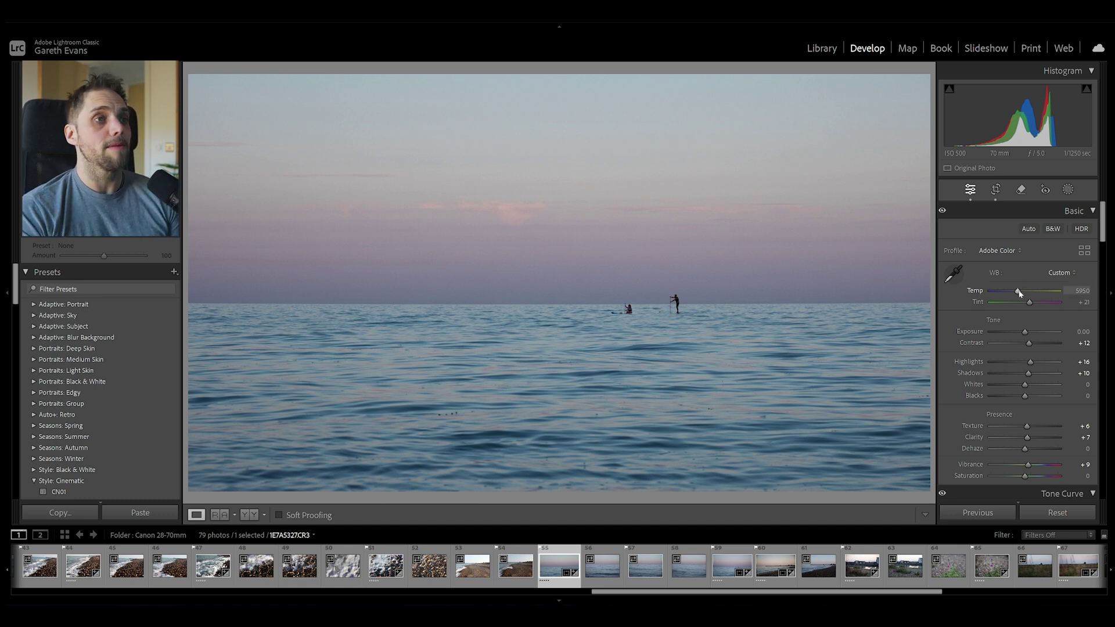
Swing the seascape's Temp from cool 5205 through 6573 to a warm peach 8408
left_click_drag(1020, 295, 1015, 296)
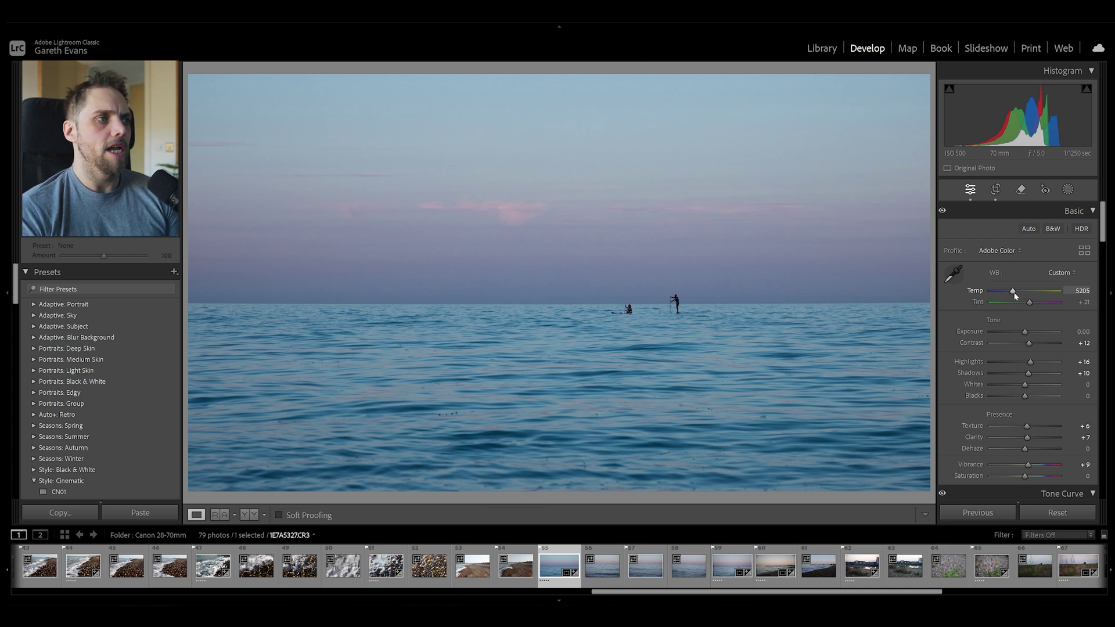
left_click_drag(1015, 297, 1034, 294)
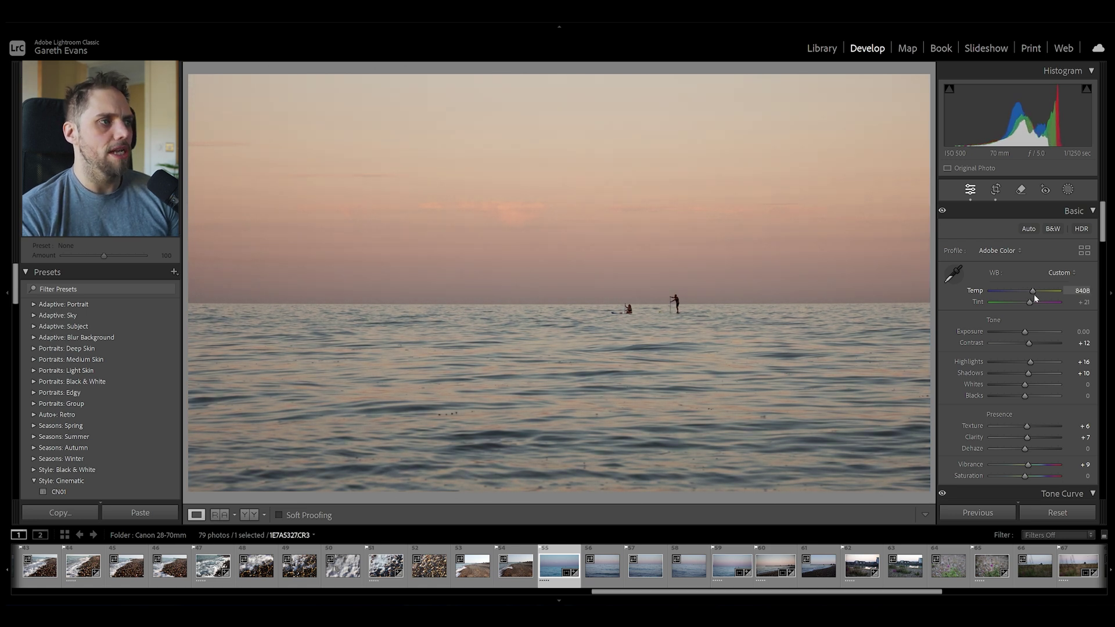
left_click_drag(1033, 294, 1033, 297)
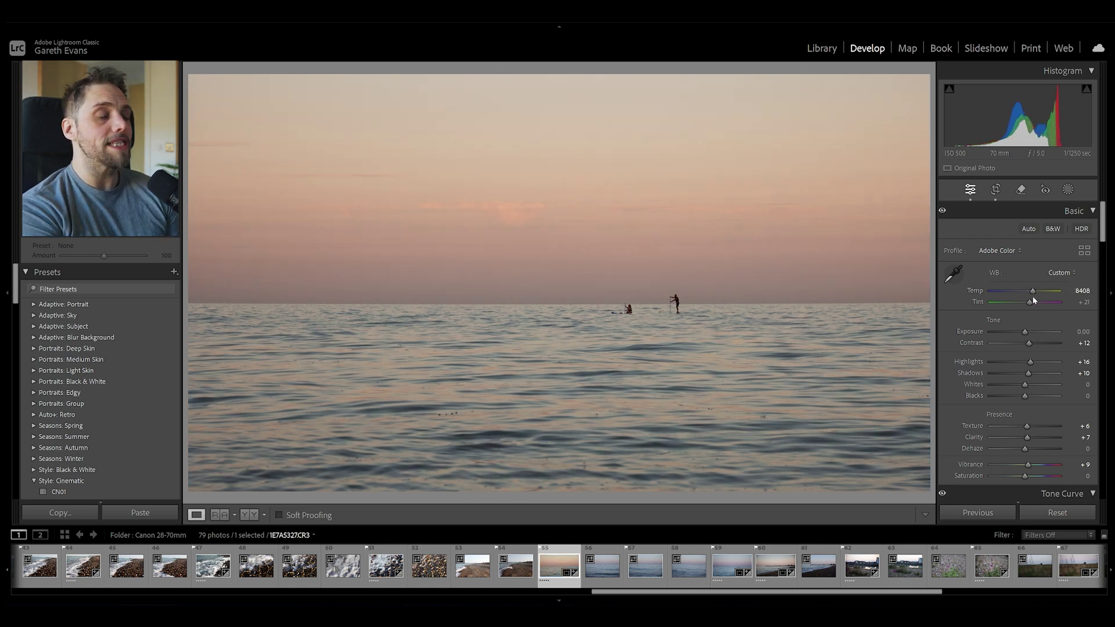